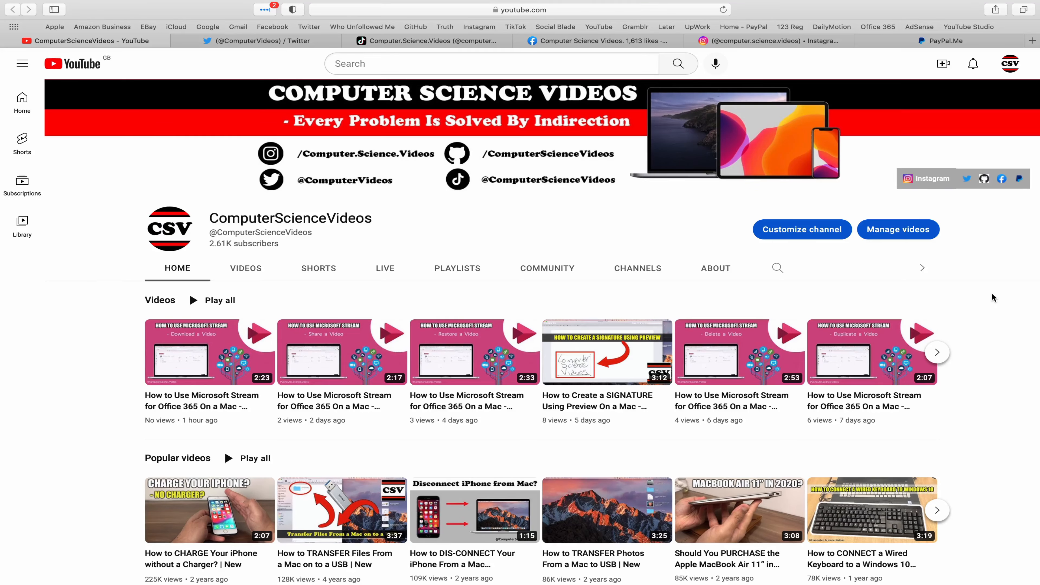
Look through the channel's open Twitter, TikTok, Facebook, Instagram and PayPal pages one after another.
left_click(247, 45)
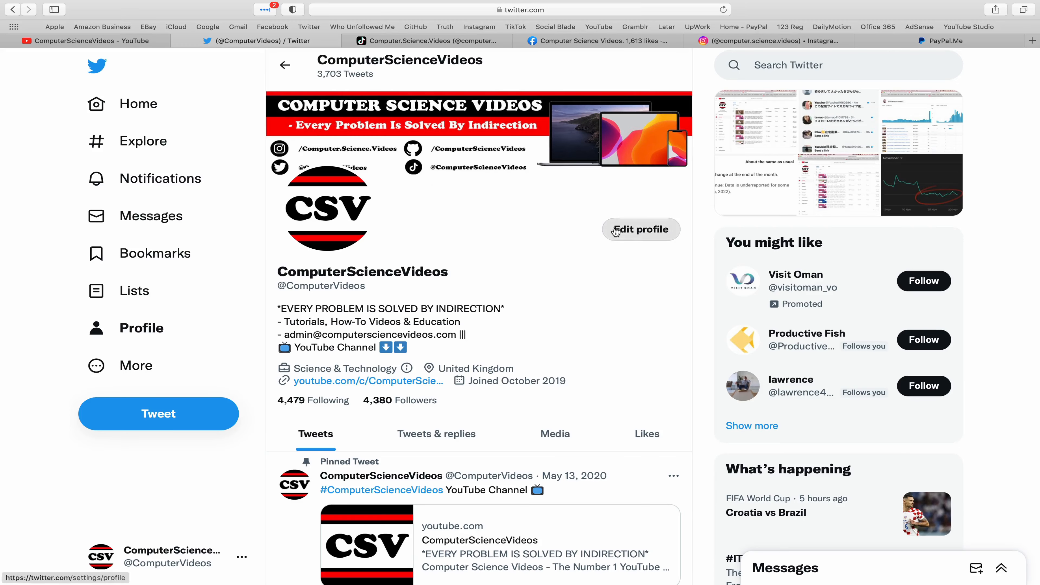
left_click(453, 43)
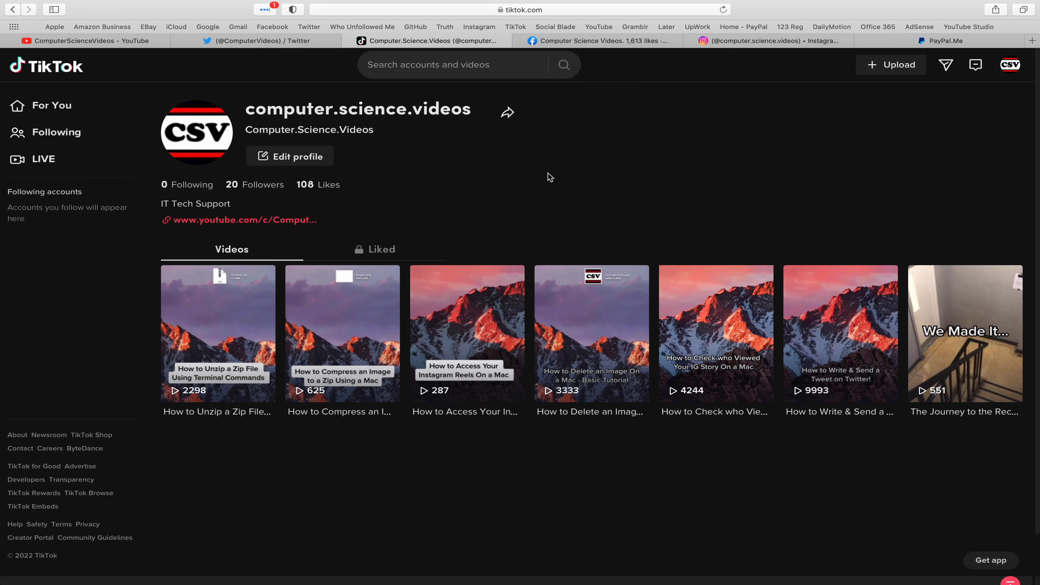
left_click(600, 44)
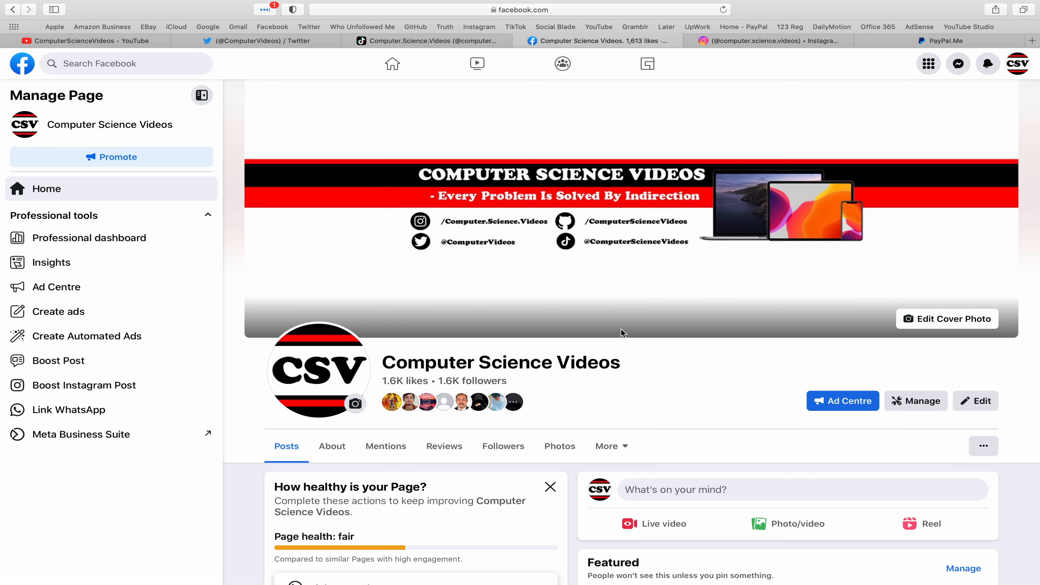
left_click(796, 41)
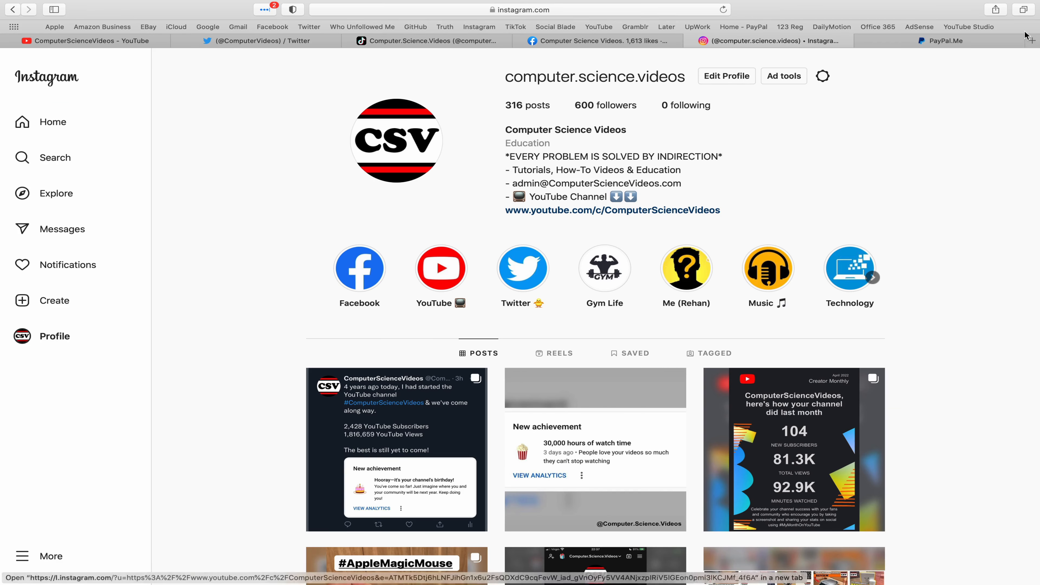
left_click(981, 44)
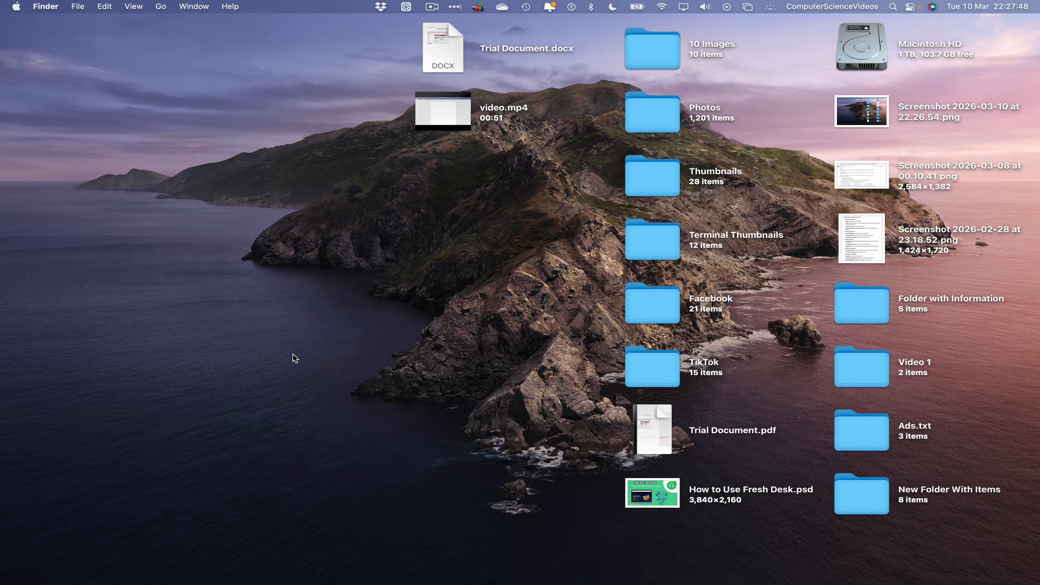
Launch Google Chrome from the Web Browsing group of applications and go to office.com.
mouse_move(272, 581)
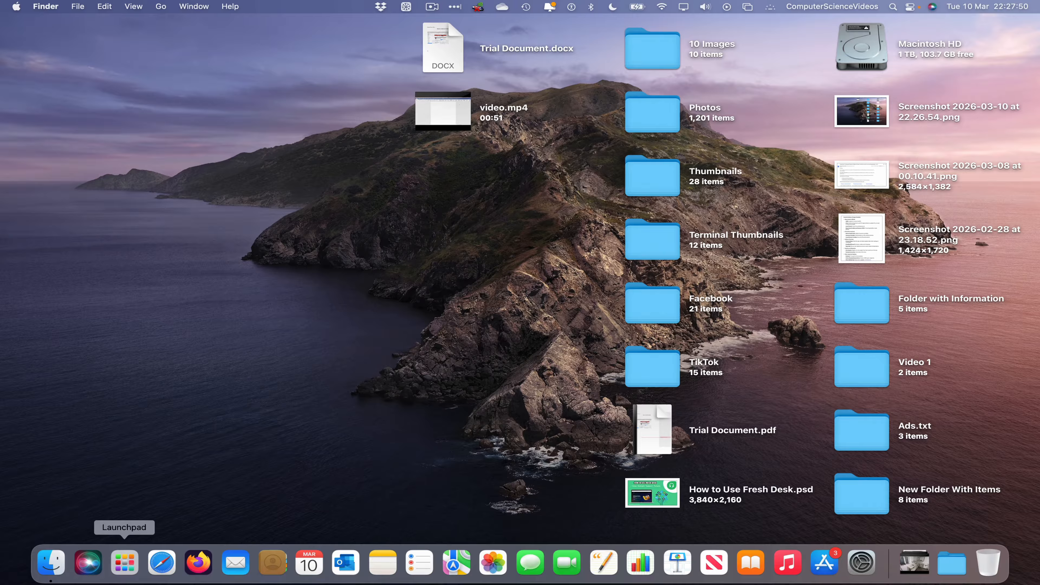
left_click(123, 565)
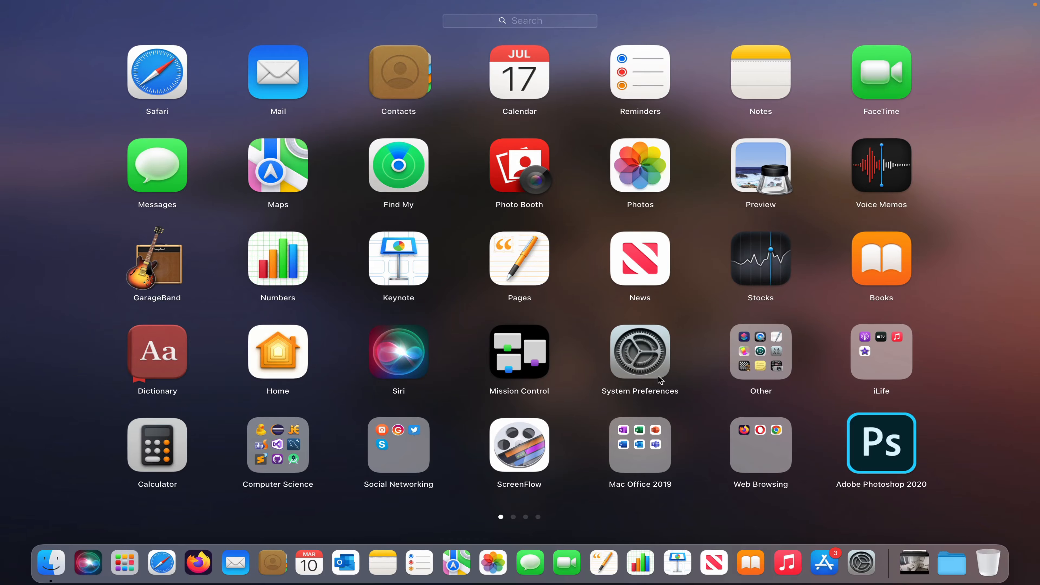
left_click(771, 448)
left_click(386, 273)
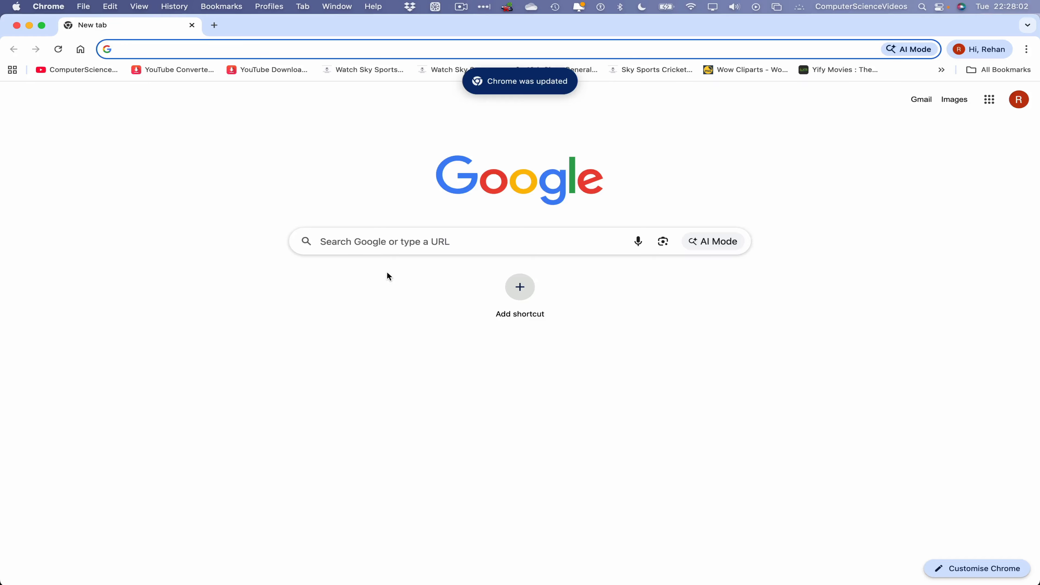
type("office.com")
key("Return")
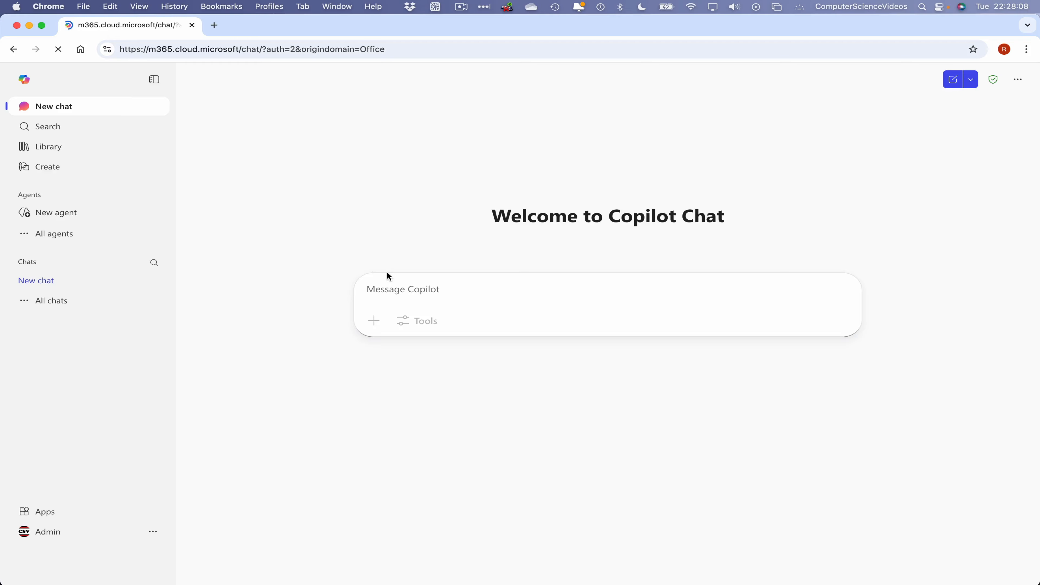
Open Outlook from the Microsoft 365 apps and start a new email in a separate window enlarged to fill the screen.
left_click(57, 517)
left_click(204, 317)
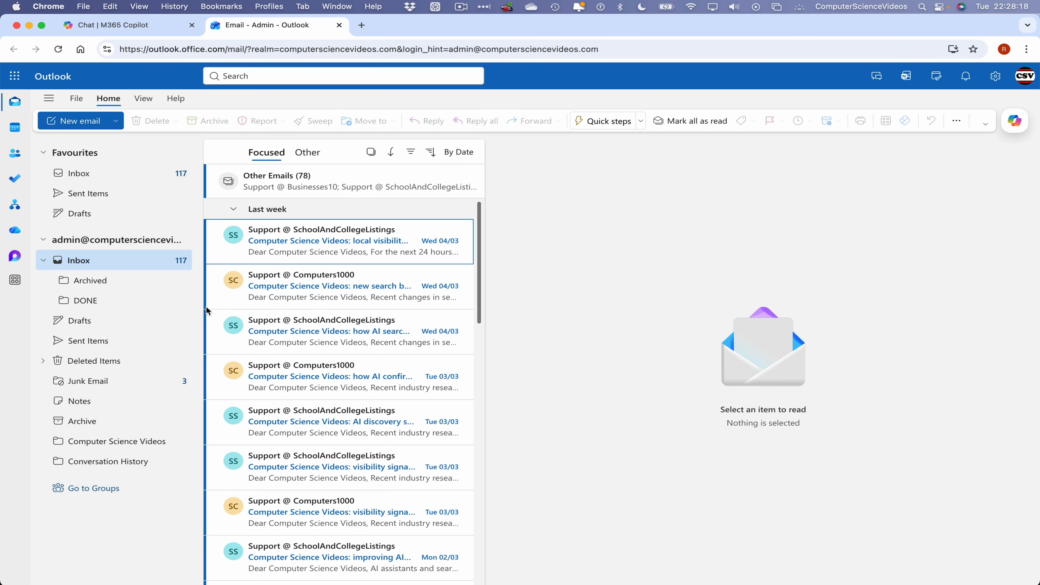
left_click(84, 128)
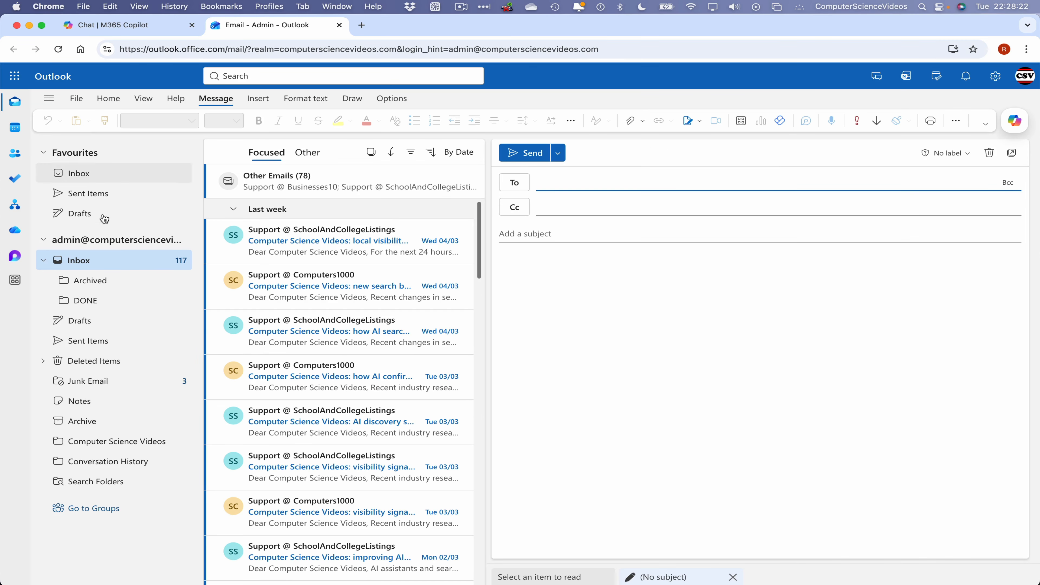
left_click(1011, 154)
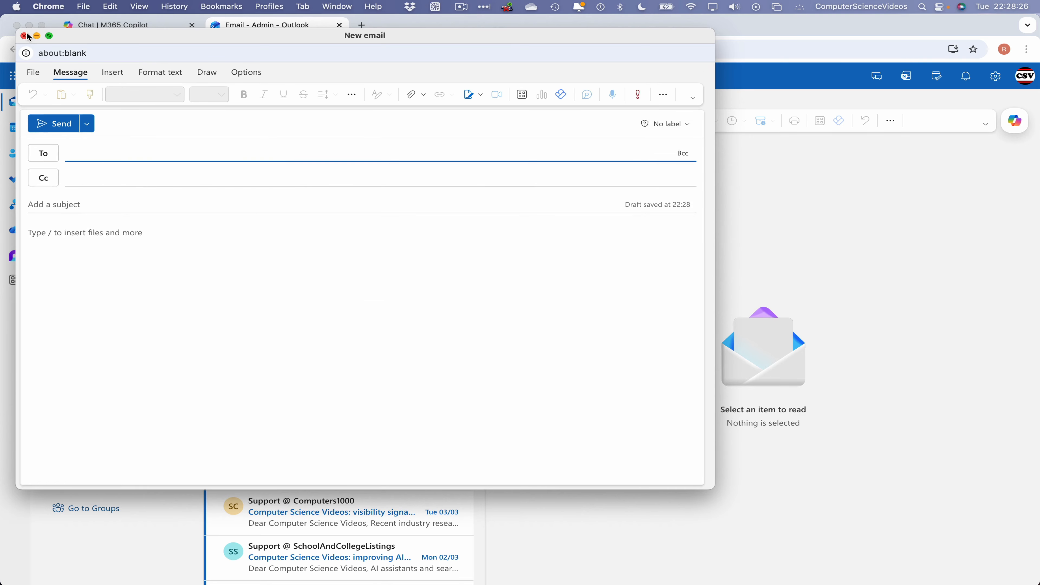
left_click_drag(17, 29, 3, 14)
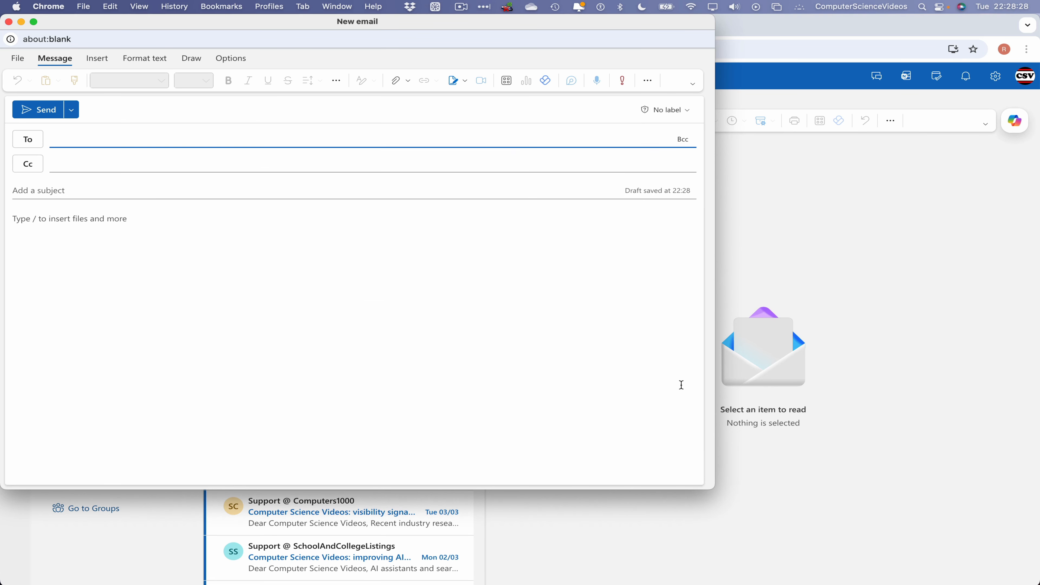
left_click_drag(714, 488, 1038, 583)
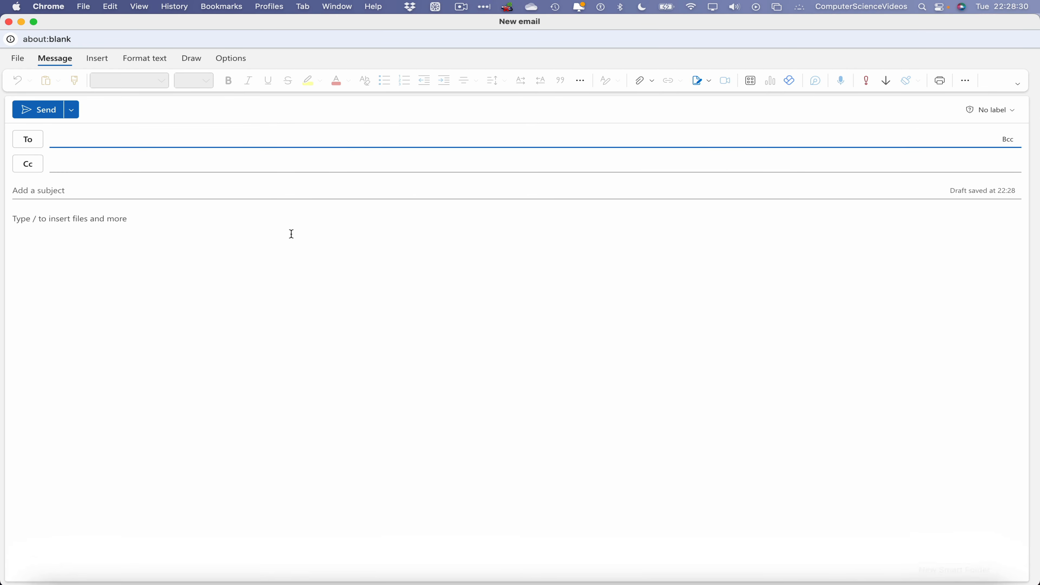
Address the email to the suggested contact matching the recipient's name and set the subject to "Multiple Files".
left_click(145, 139)
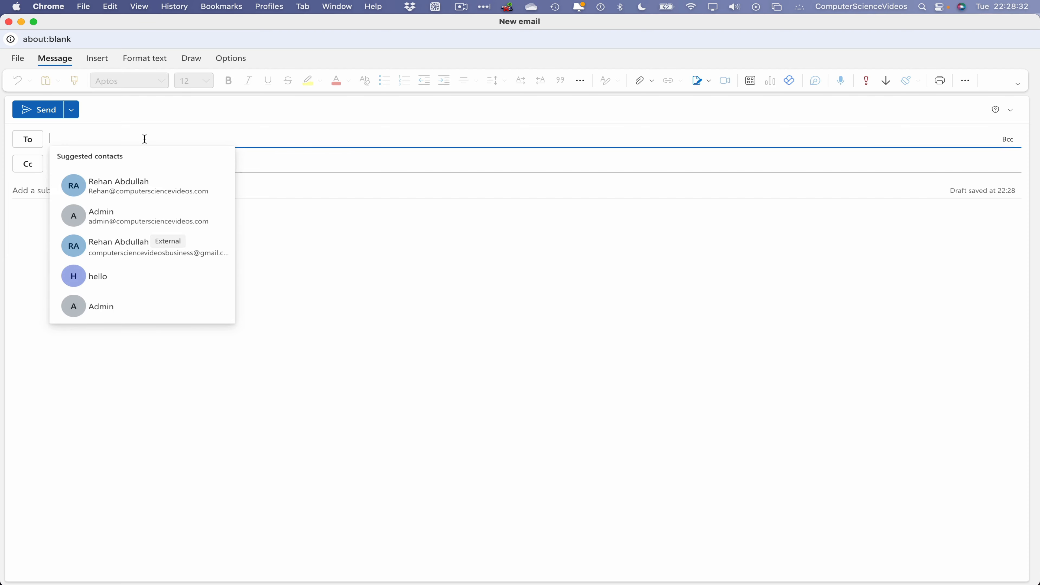
type("re")
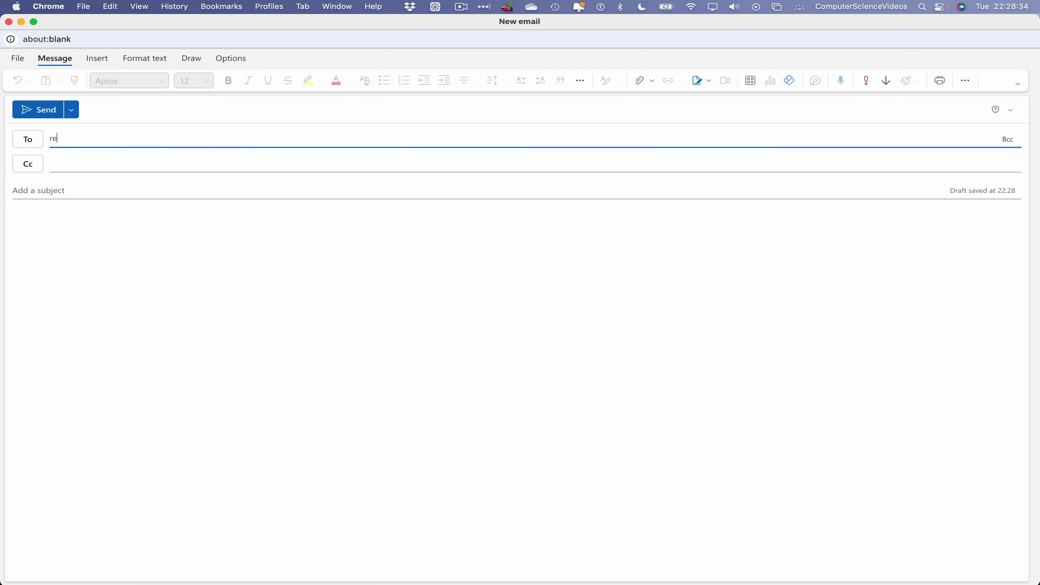
type("hanab")
left_click(163, 161)
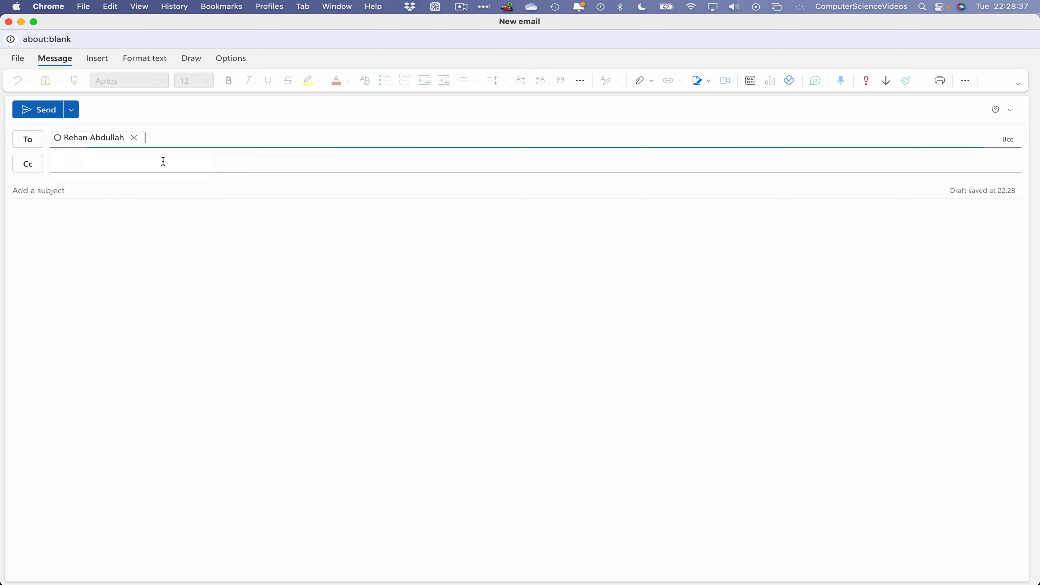
left_click(121, 189)
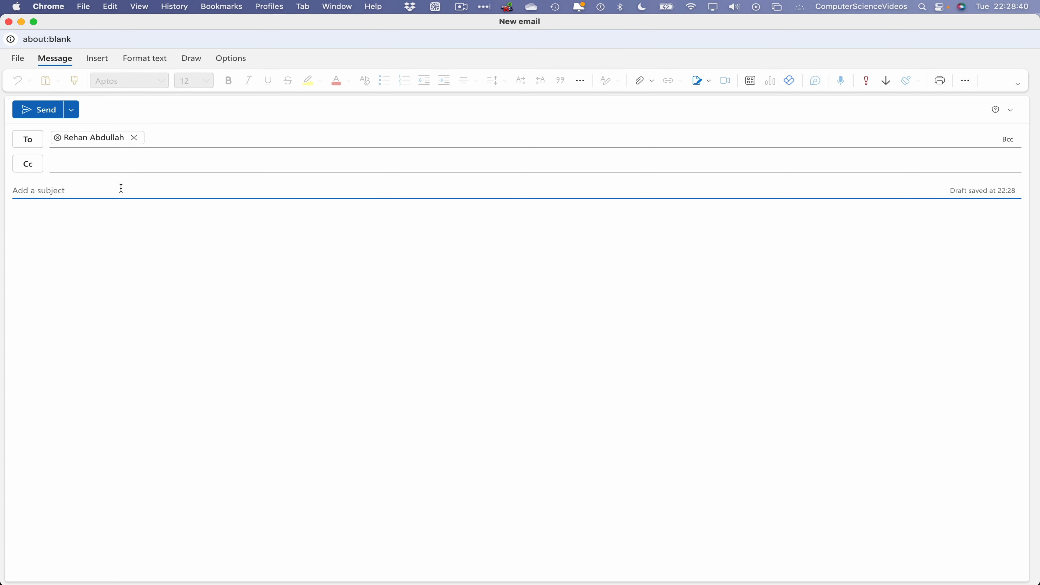
type("Multiple Files")
Attach the Screenshot 2026-03-10 at 22.26.54.png, video.mp4, Trial Document.docx and Trial Document.pdf files from the Desktop as copies.
left_click(102, 60)
left_click(66, 81)
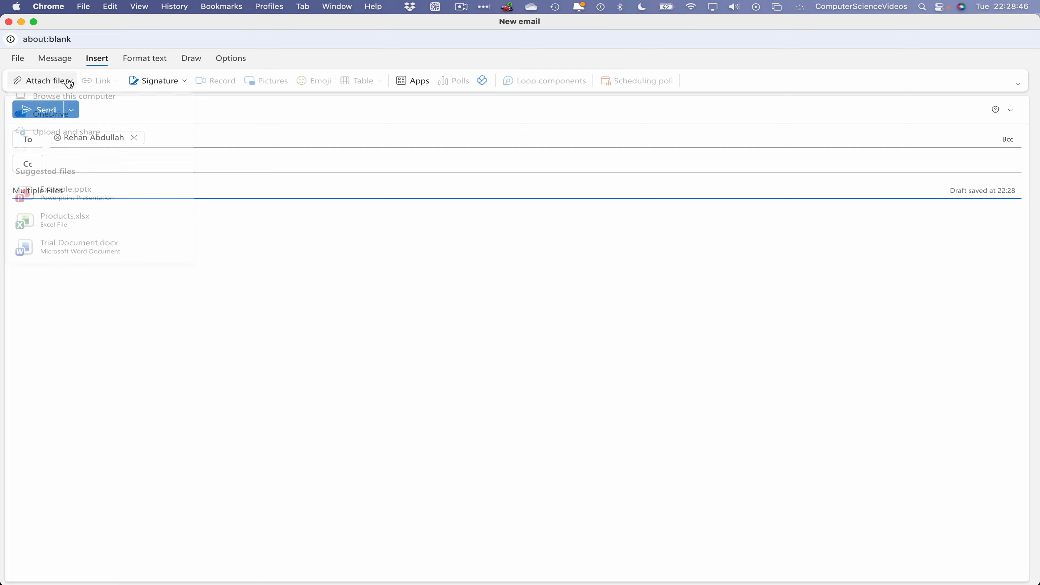
left_click(72, 102)
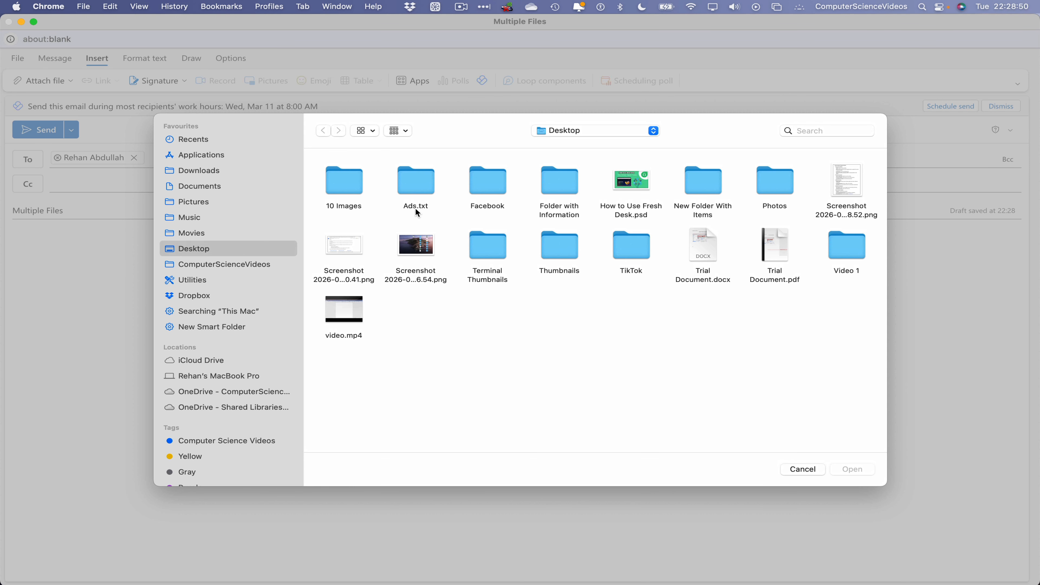
left_click(421, 247)
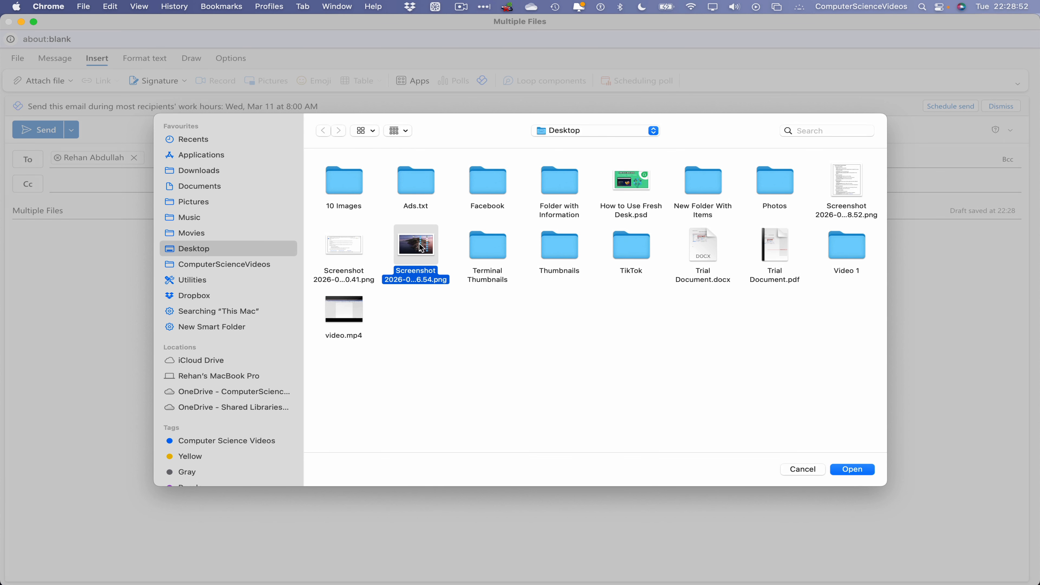
left_click(354, 326, "super")
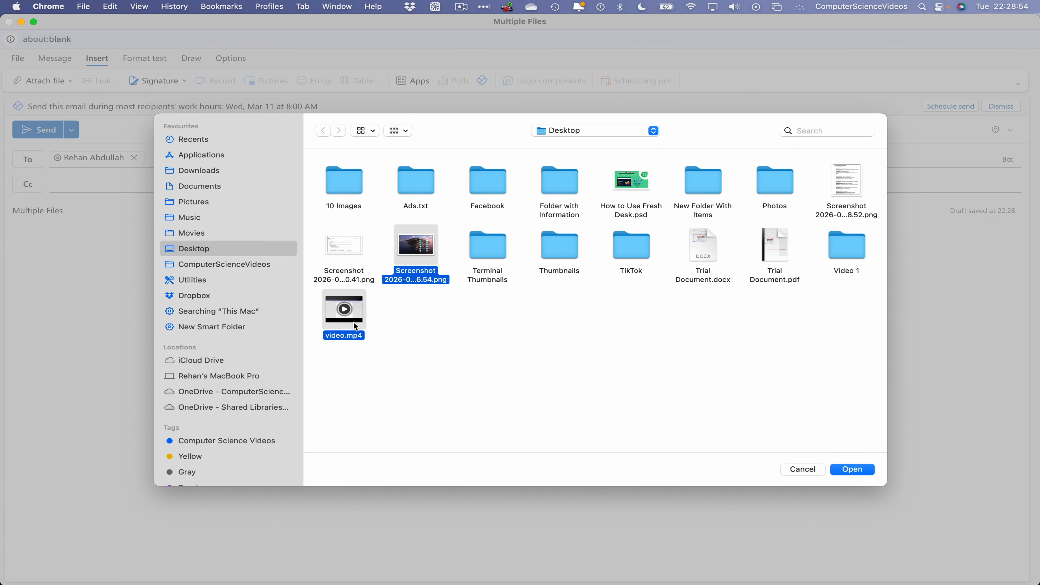
left_click(710, 252, "super")
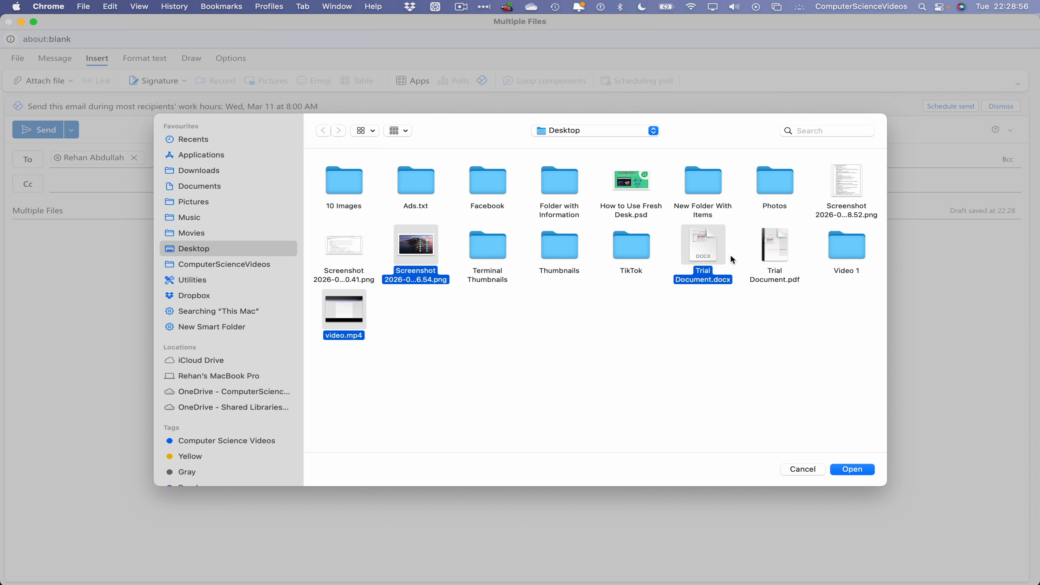
left_click(775, 248, "super")
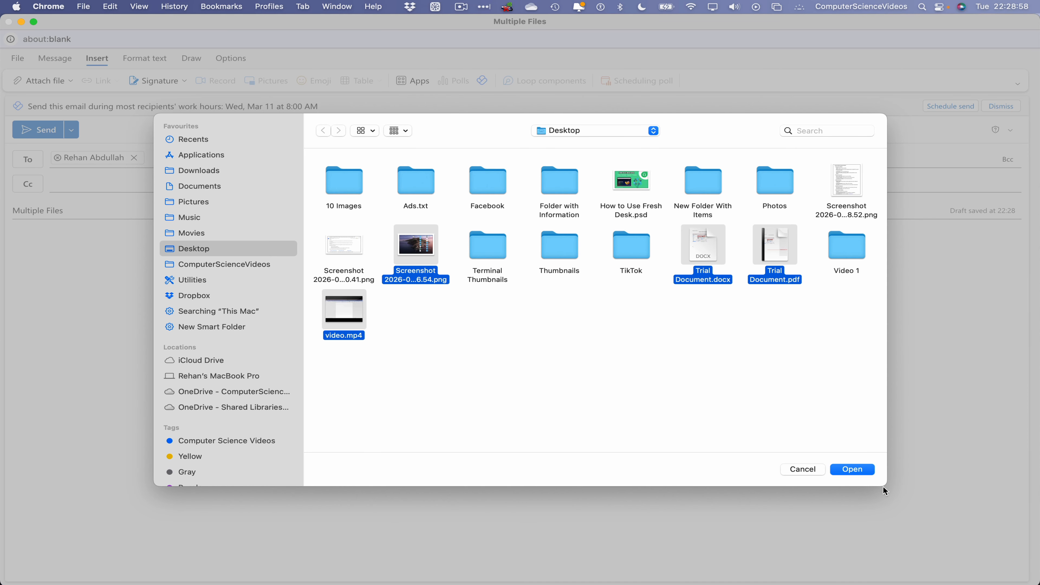
left_click(865, 468)
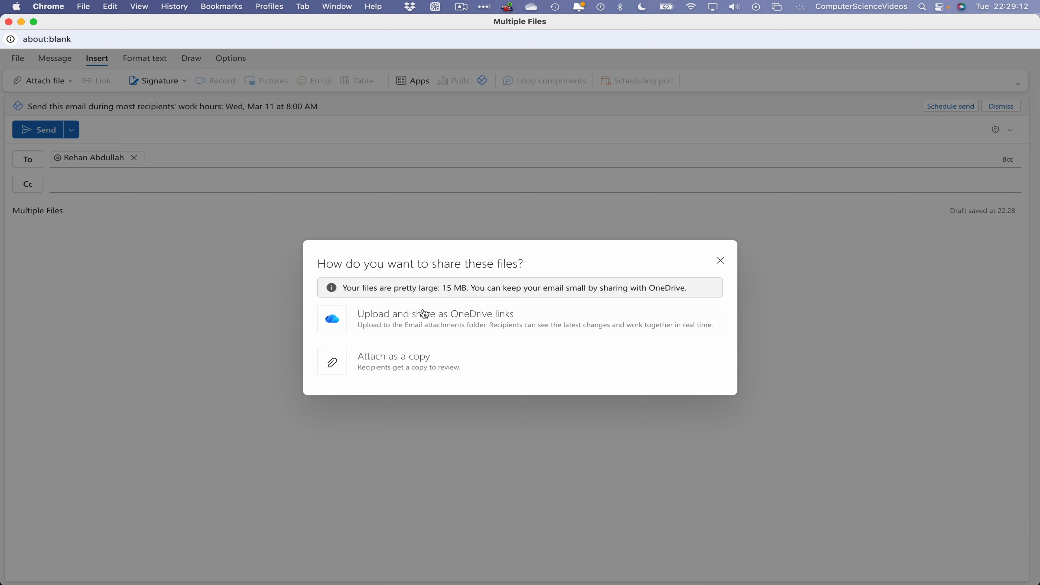
left_click(396, 365)
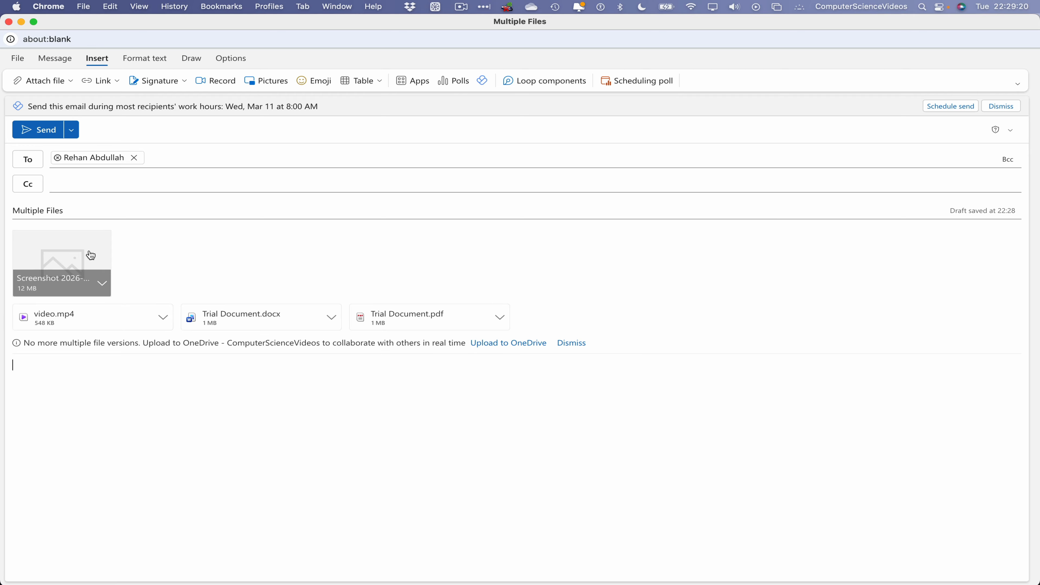
Begin the message with "Dear CSV," and "I hope that this email finds you well.", dismissing the OneDrive upload suggestion.
left_click(107, 379)
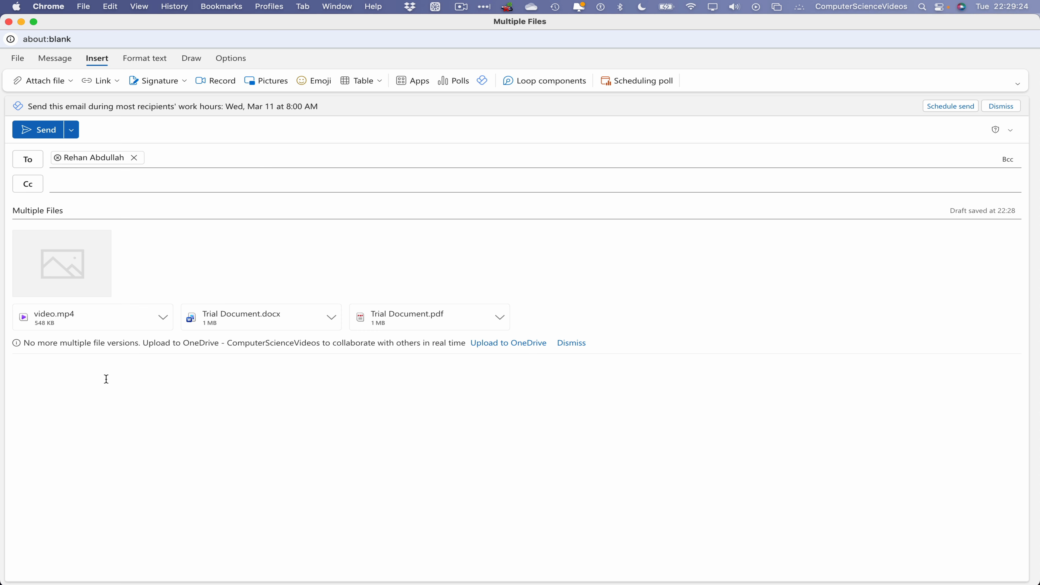
type("Dear CSV,")
left_click(571, 343)
key("Return")
type("I hope that")
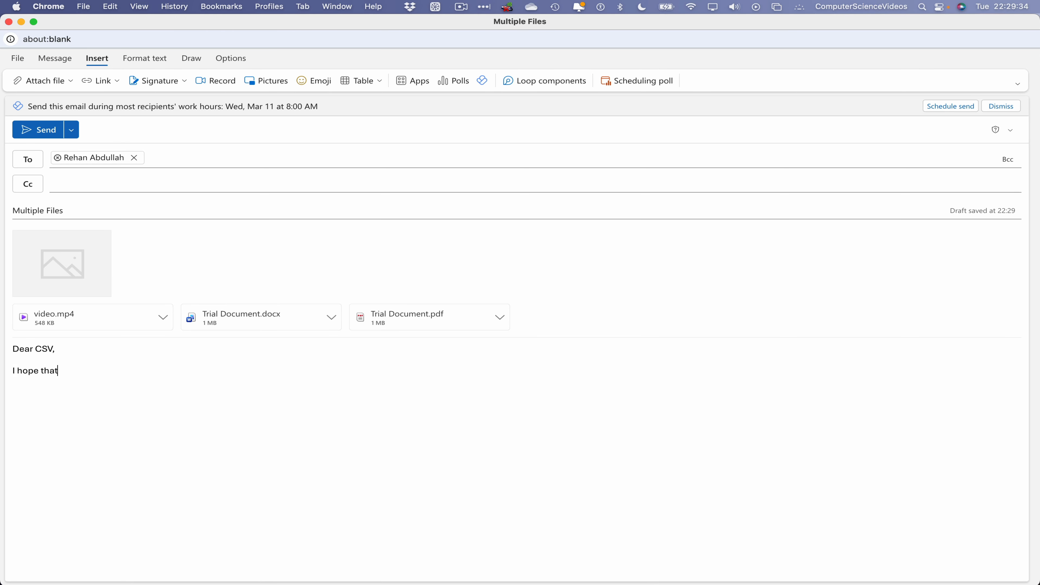
type(" this email finds yo")
key("BackSpace")
key("BackSpace")
type("you well.")
key("Return")
Add "Please see the attached media files as per your request.", sign off with "Kind regards," and "Admin.", and send the email.
type("Please s")
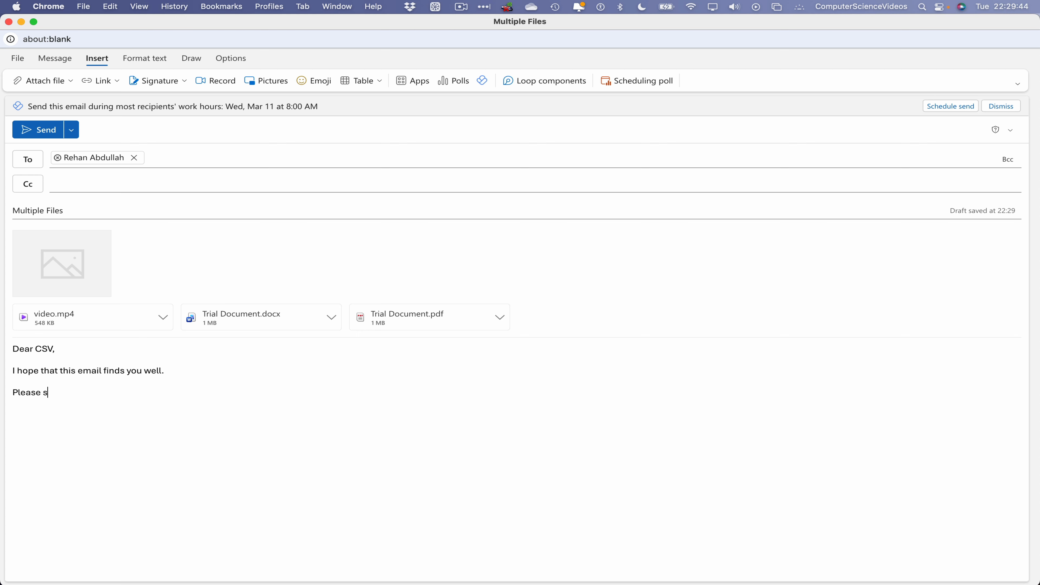
type("ee the attached media files as ")
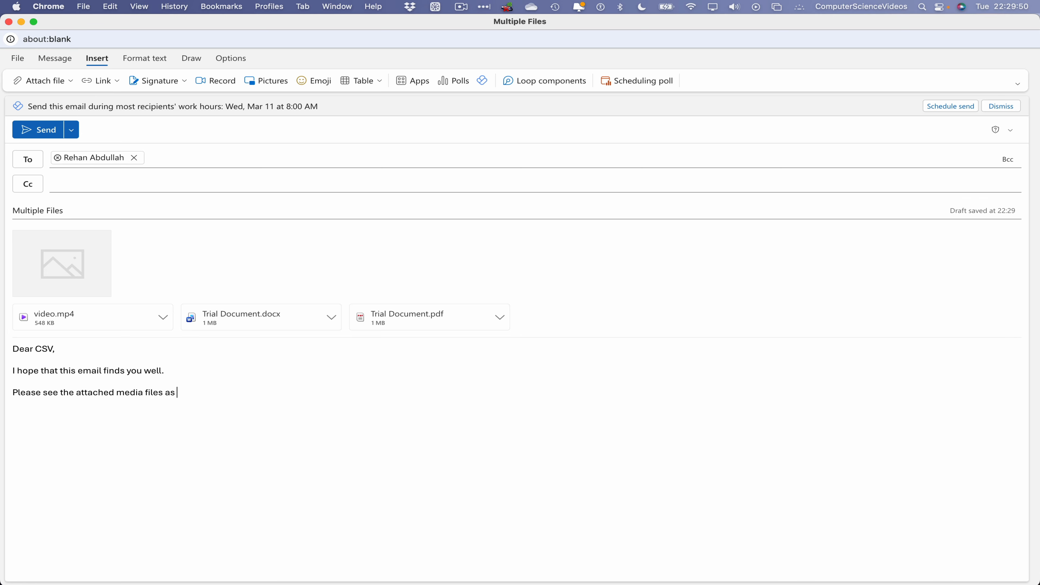
type("per your requs")
key("BackSpace")
type("est")
key("Return")
type("Kind regards,")
key("Return")
type("Admin.")
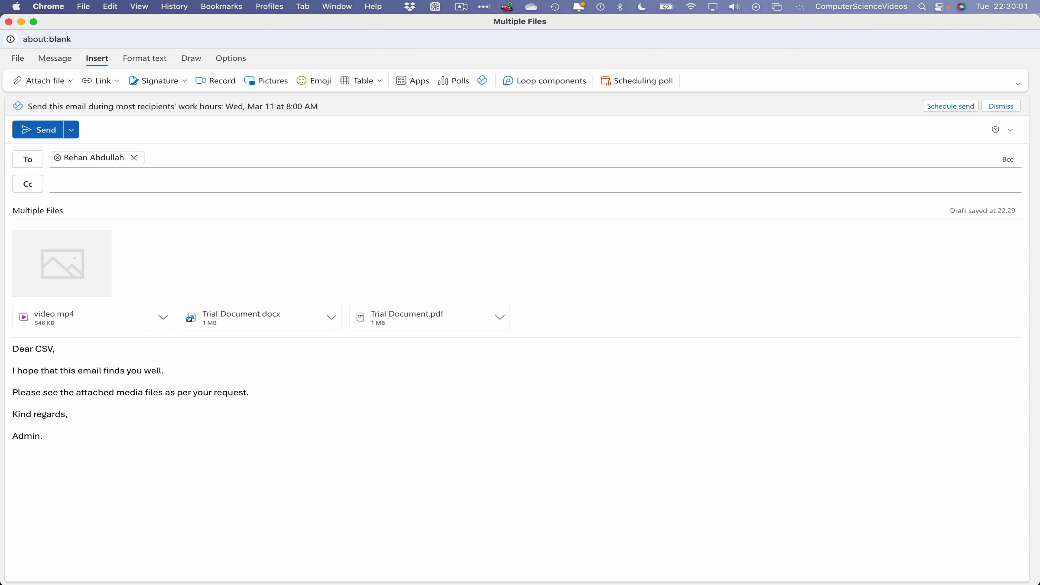
left_click(39, 130)
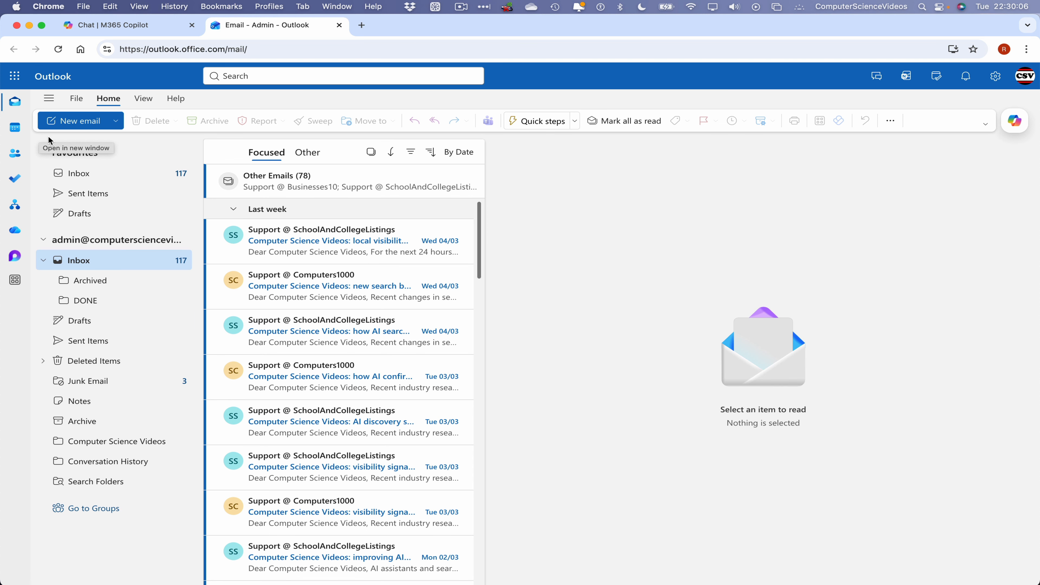
Open the "Multiple Files" email in Sent Items, show all its attachments, and preview Trial Document.docx before closing the preview.
left_click(109, 193)
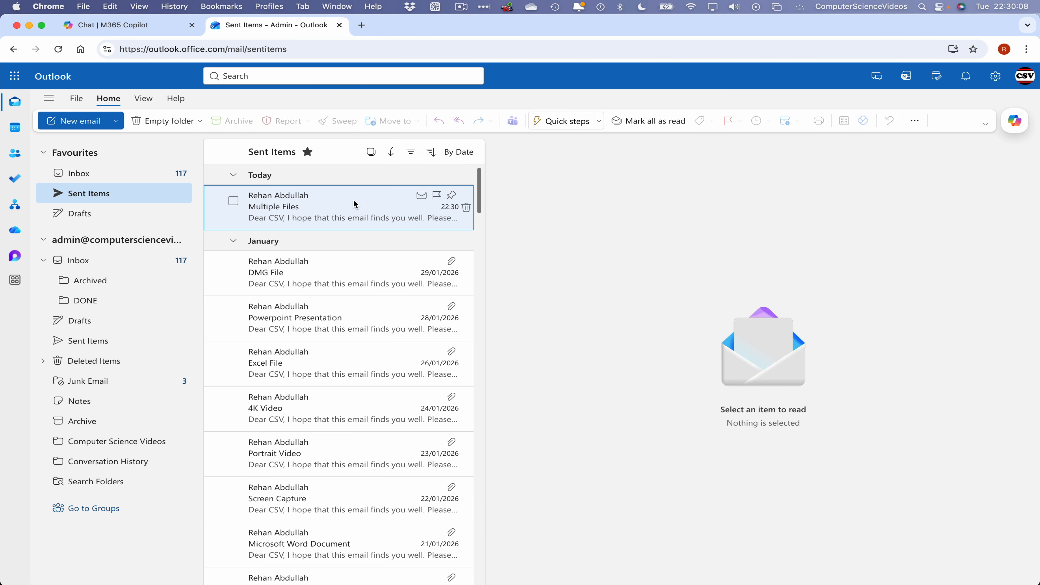
left_click(354, 205)
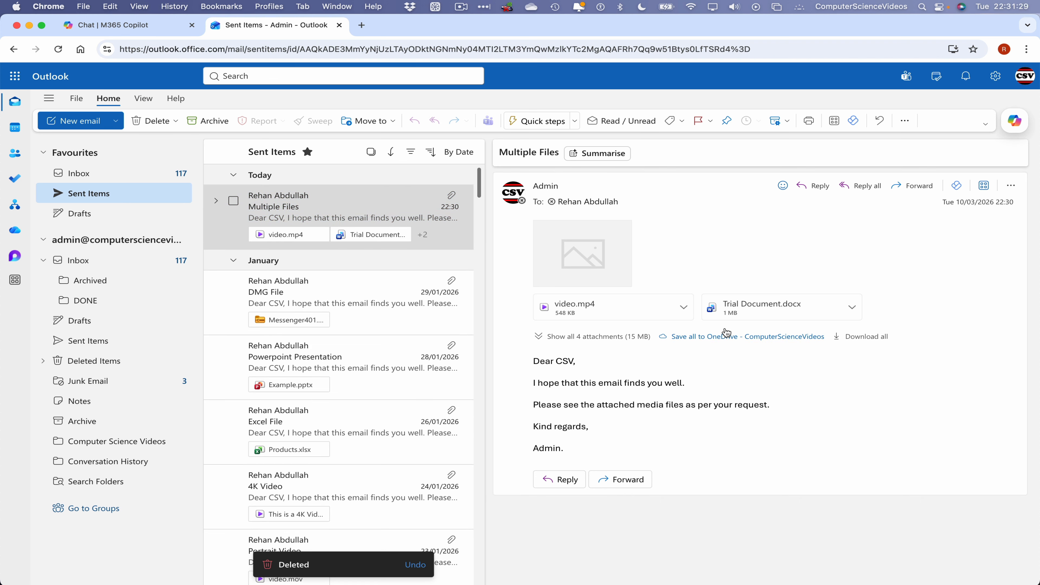
left_click(581, 337)
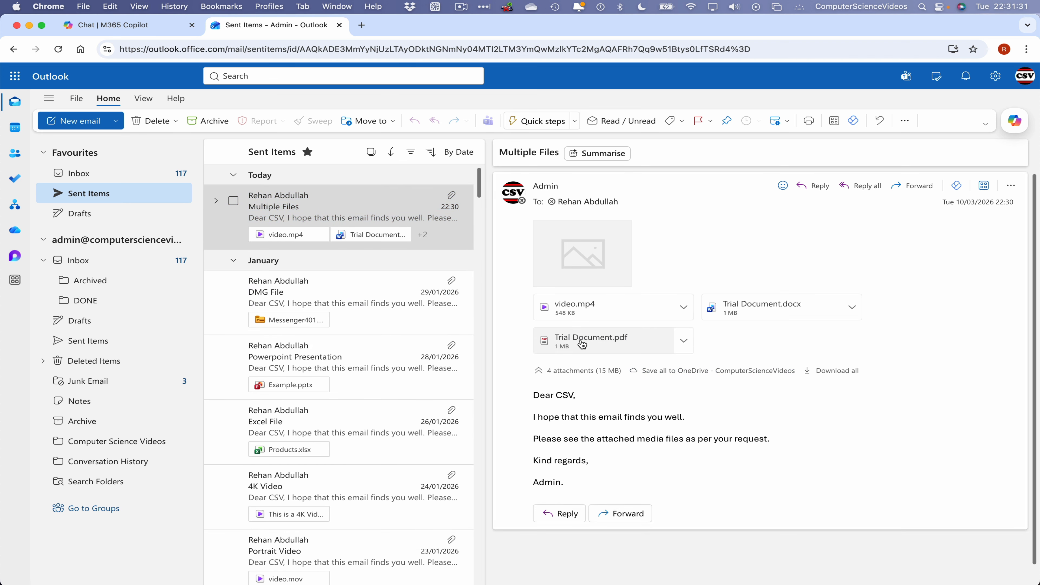
left_click(762, 313)
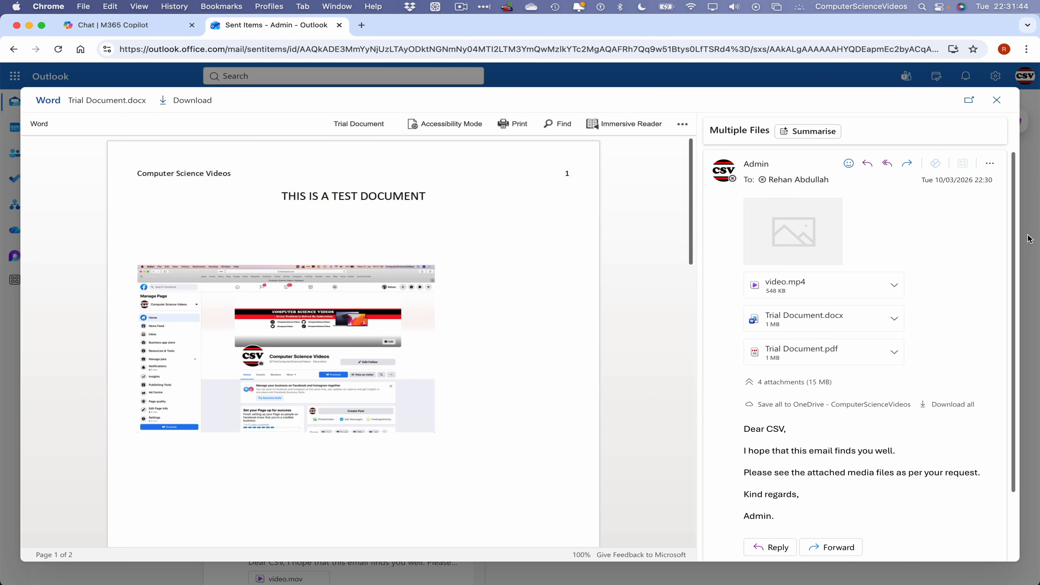
left_click(1028, 239)
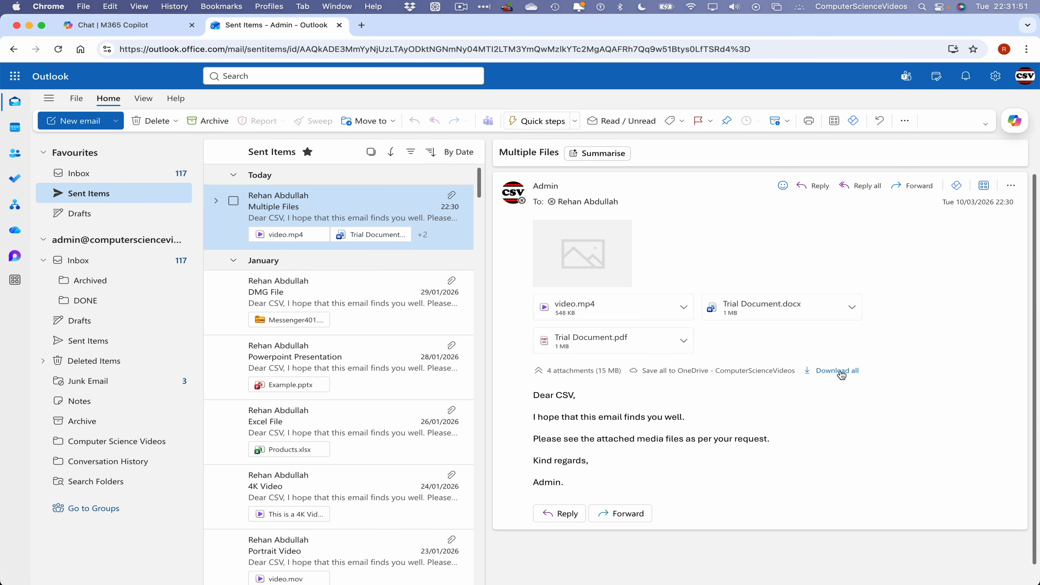
Quit Google Chrome to return to the desktop.
left_click(48, 6)
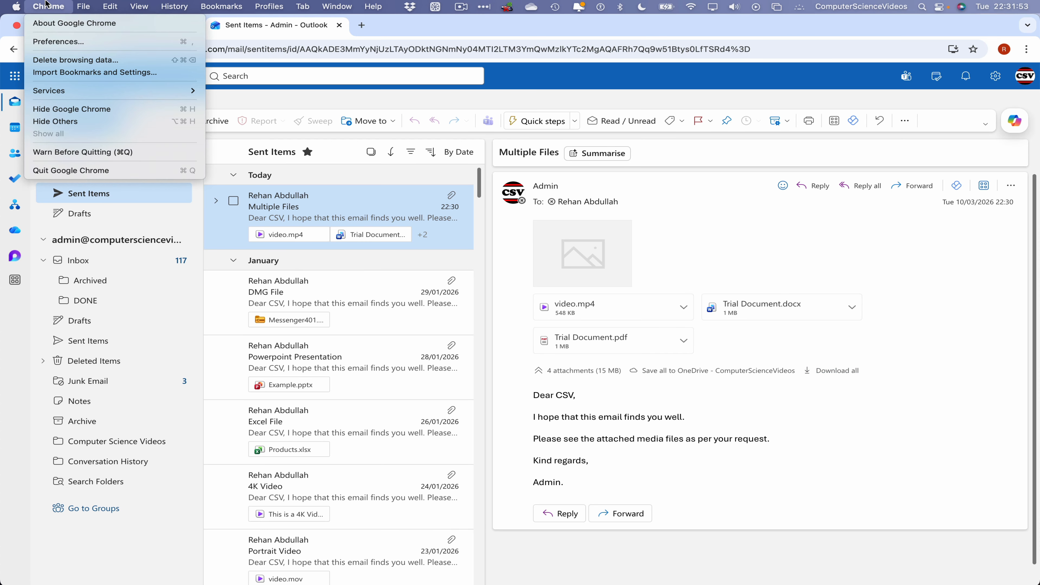
left_click(92, 177)
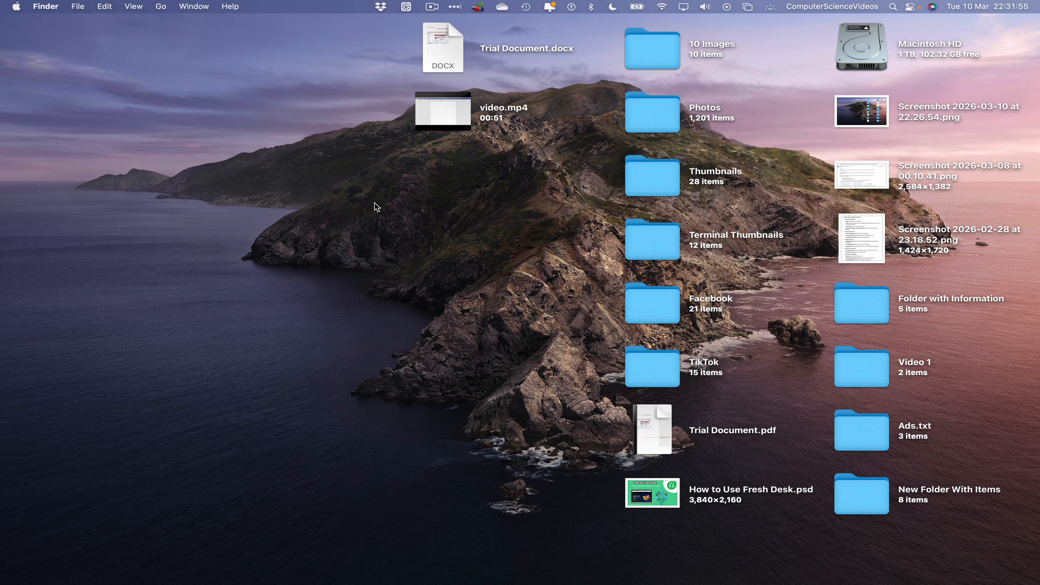